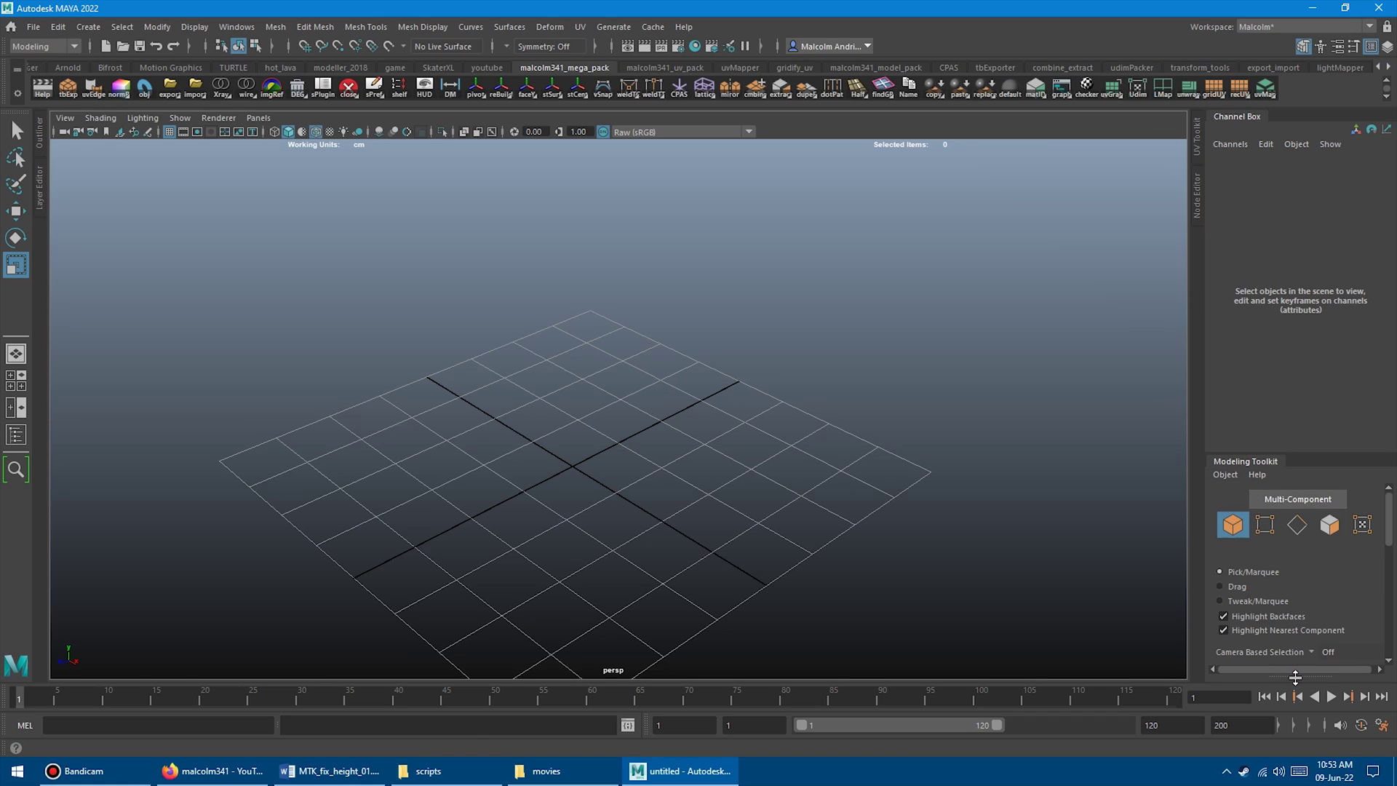
- Drag the toolkit divider up twice to reveal the full Custom Shelf, then float the Modeling Toolkit
left_click_drag(1295, 677, 1295, 593)
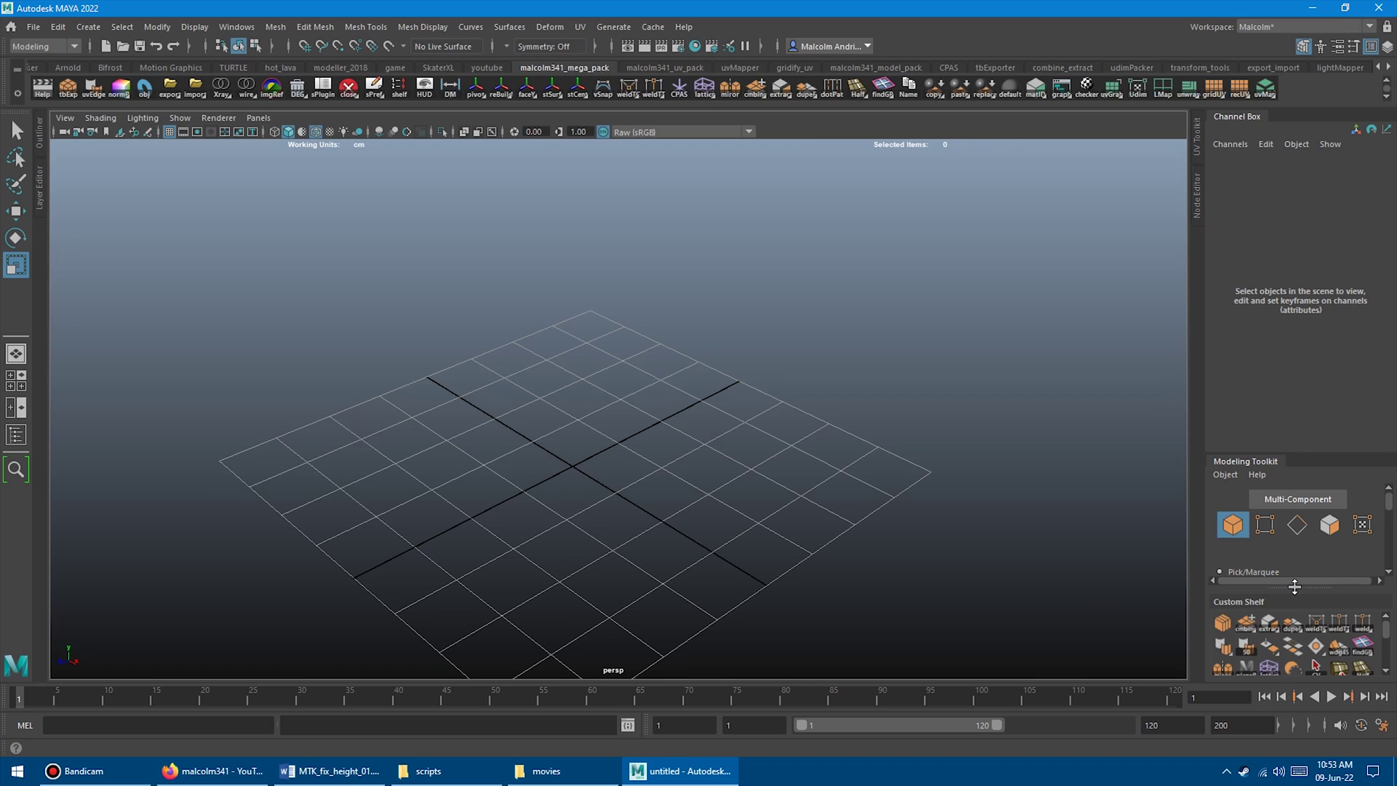
left_click_drag(1294, 586, 1295, 484)
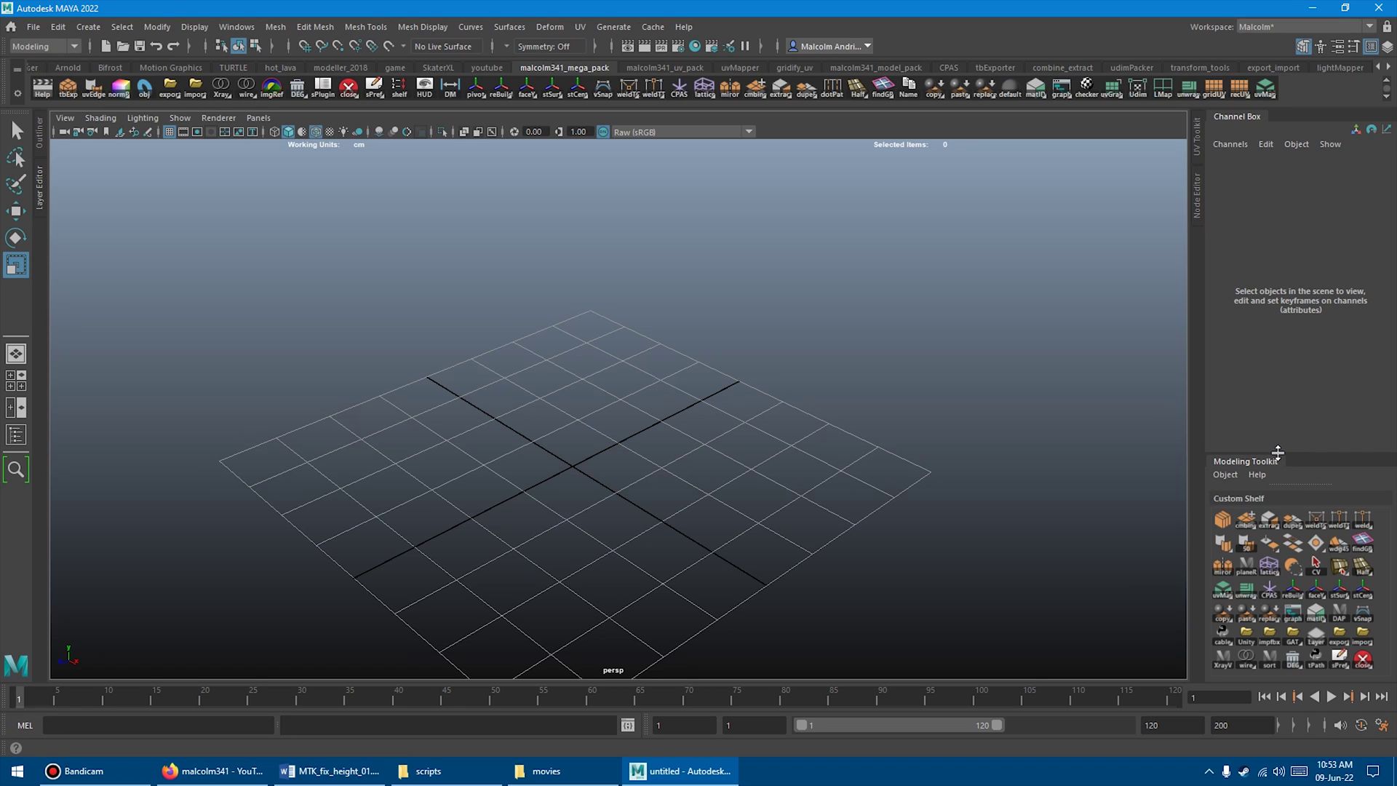
left_click_drag(1278, 452, 188, 195)
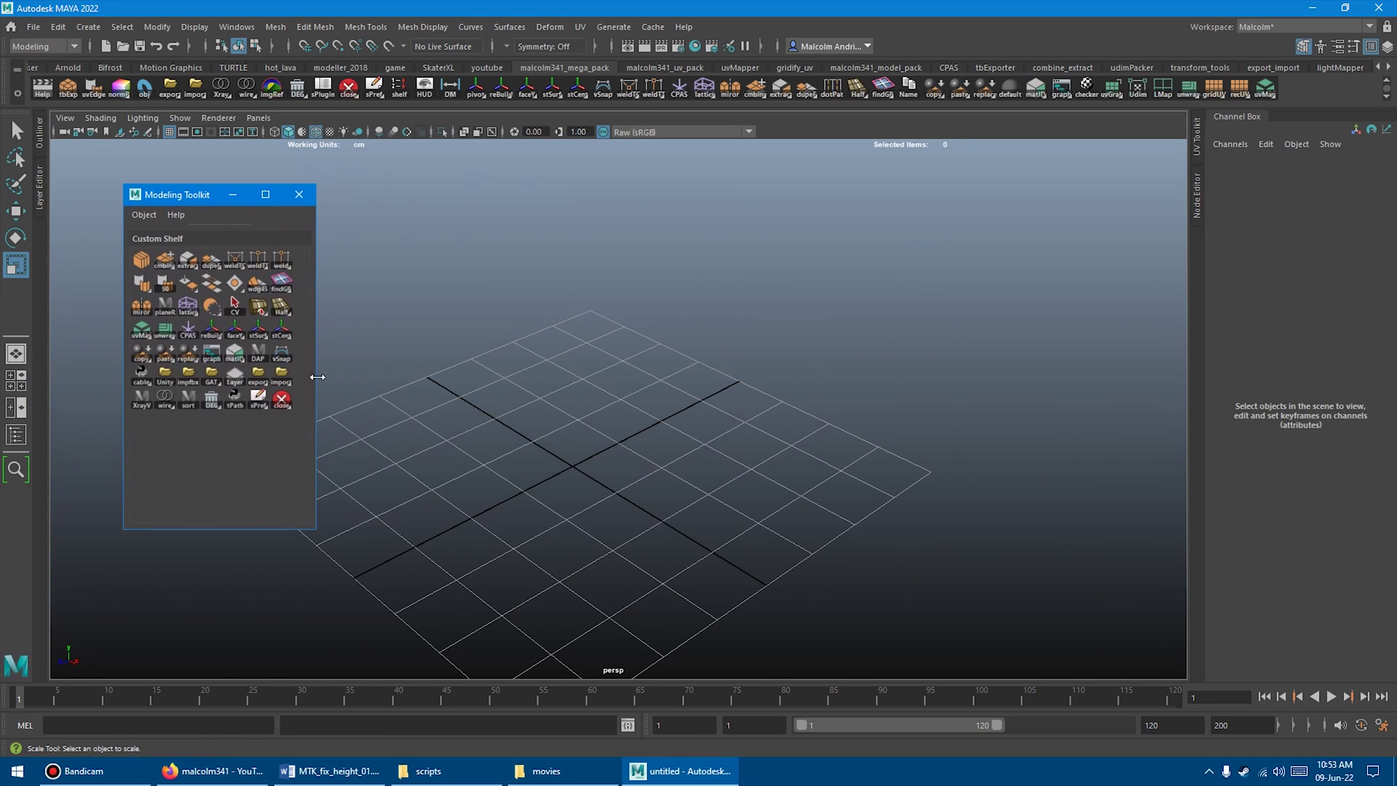
- Resize the floating Modeling Toolkit window and place it on the right of the viewport
mouse_move(317, 377)
left_mouse_down()
mouse_move(692, 390)
mouse_move(317, 378)
left_mouse_up()
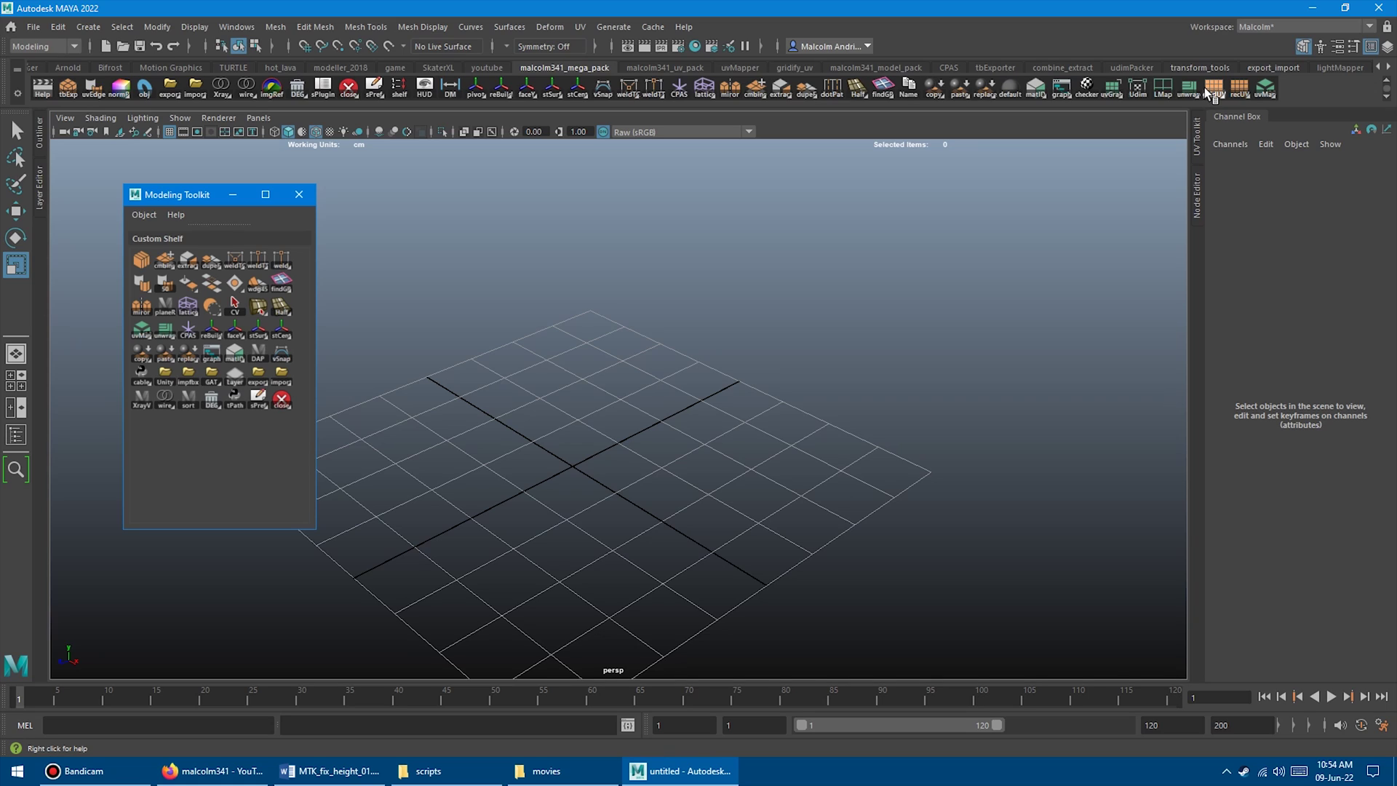
middle_click_drag(1203, 87, 452, 302)
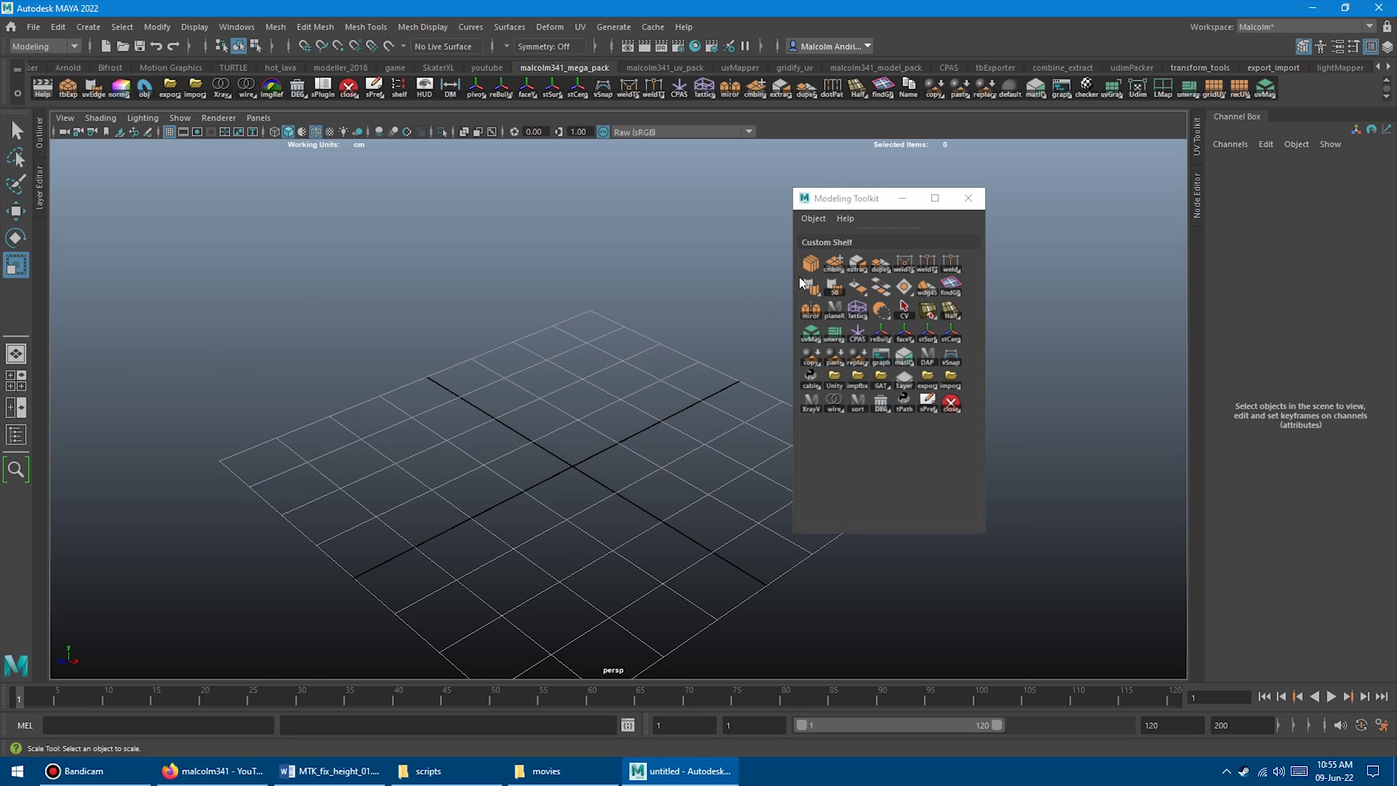
left_click(857, 200)
mouse_move(857, 200)
left_mouse_down()
mouse_move(829, 202)
mouse_move(861, 203)
left_mouse_up()
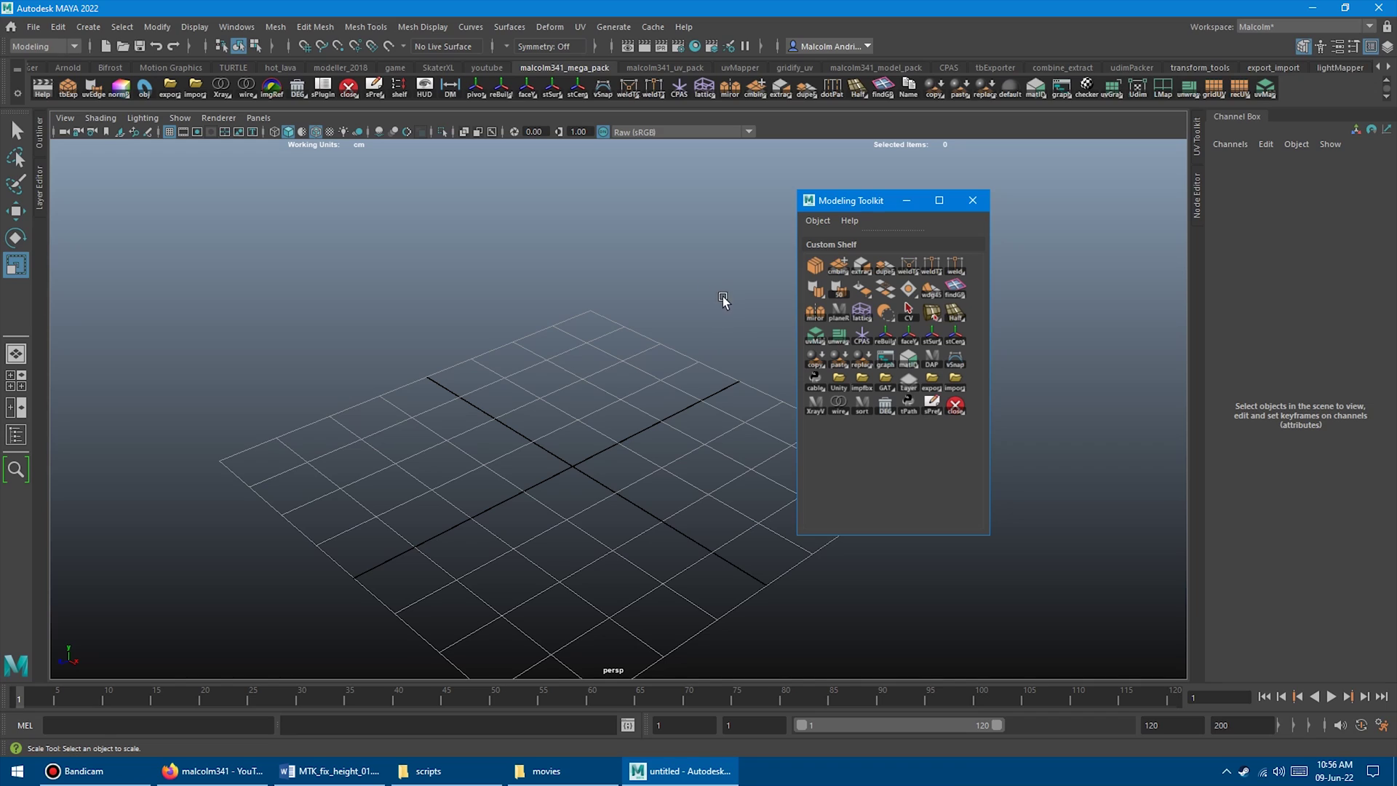
- Quit Maya with Don't Save for the untitled scene and relaunch Maya 2022 from Start
left_click(955, 405)
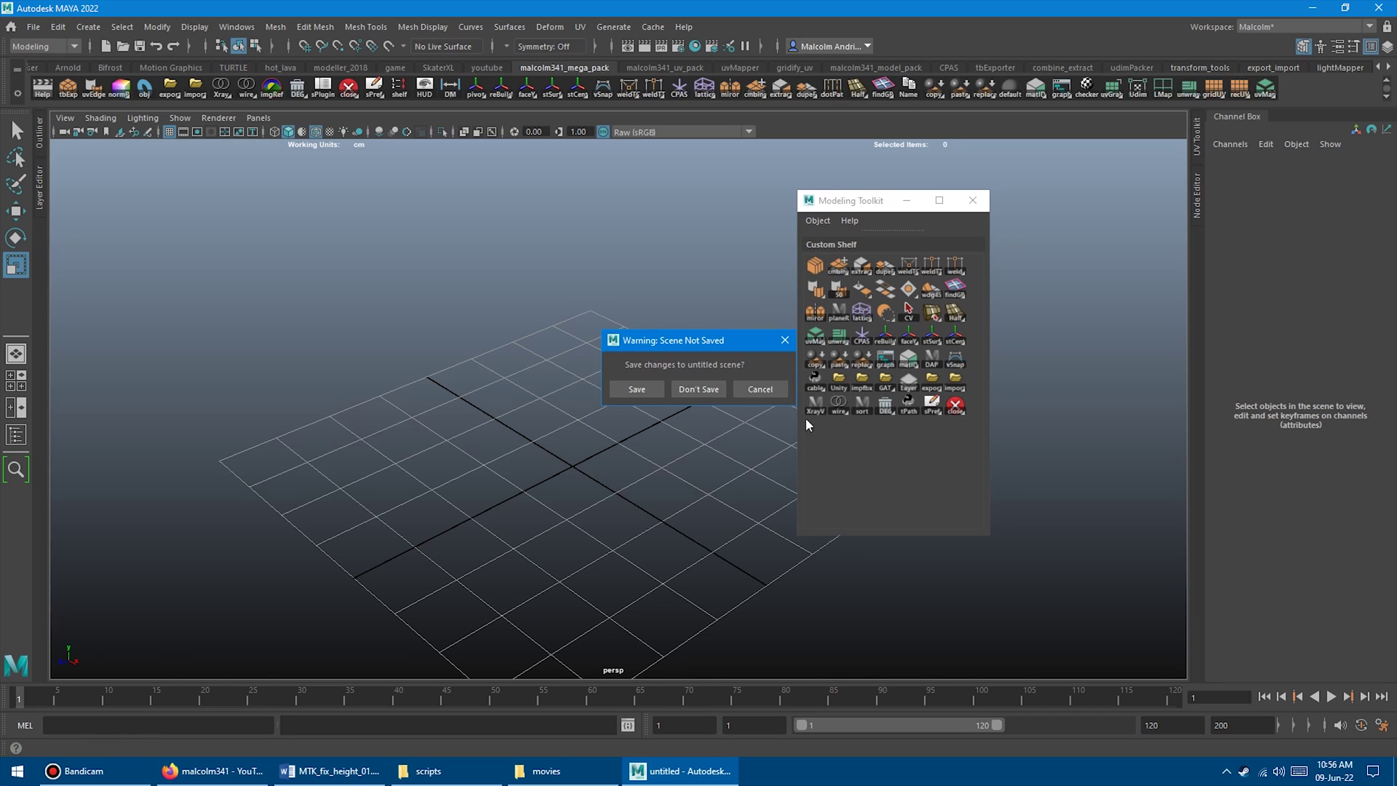
left_click(690, 389)
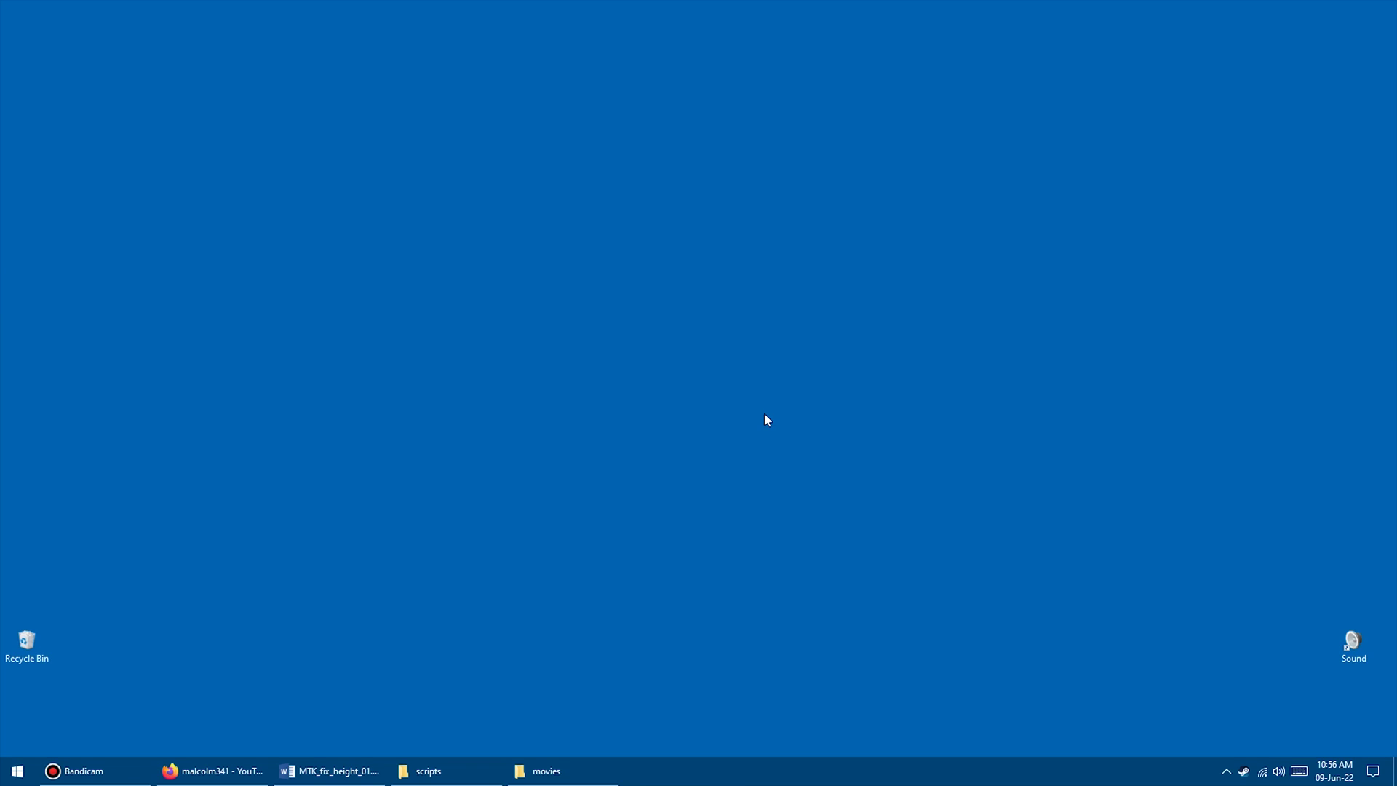
key("super")
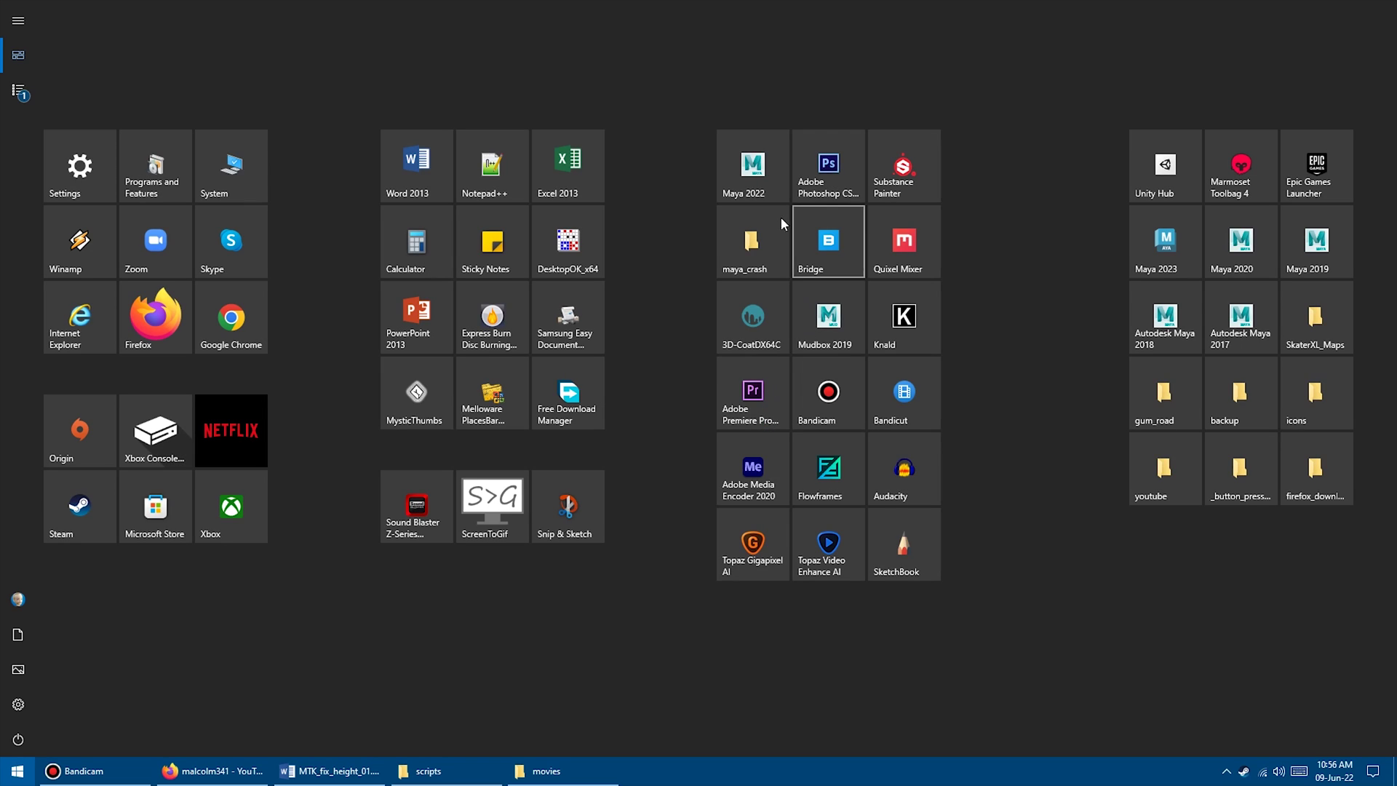
left_click(748, 178)
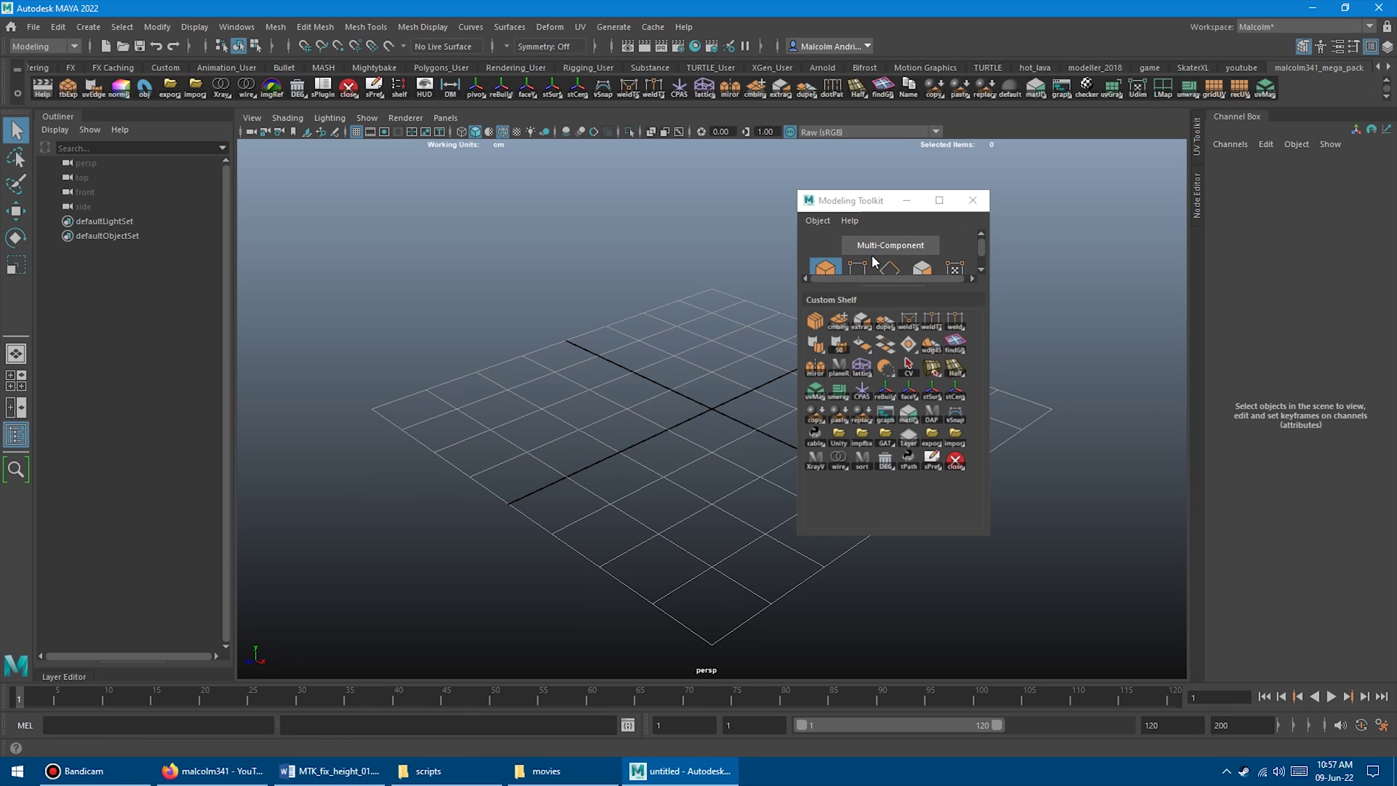
- Collapse the Multi-Component section, dock the toolkit beneath the Channel Box, and lower its splitter
left_click_drag(888, 284, 1258, 668)
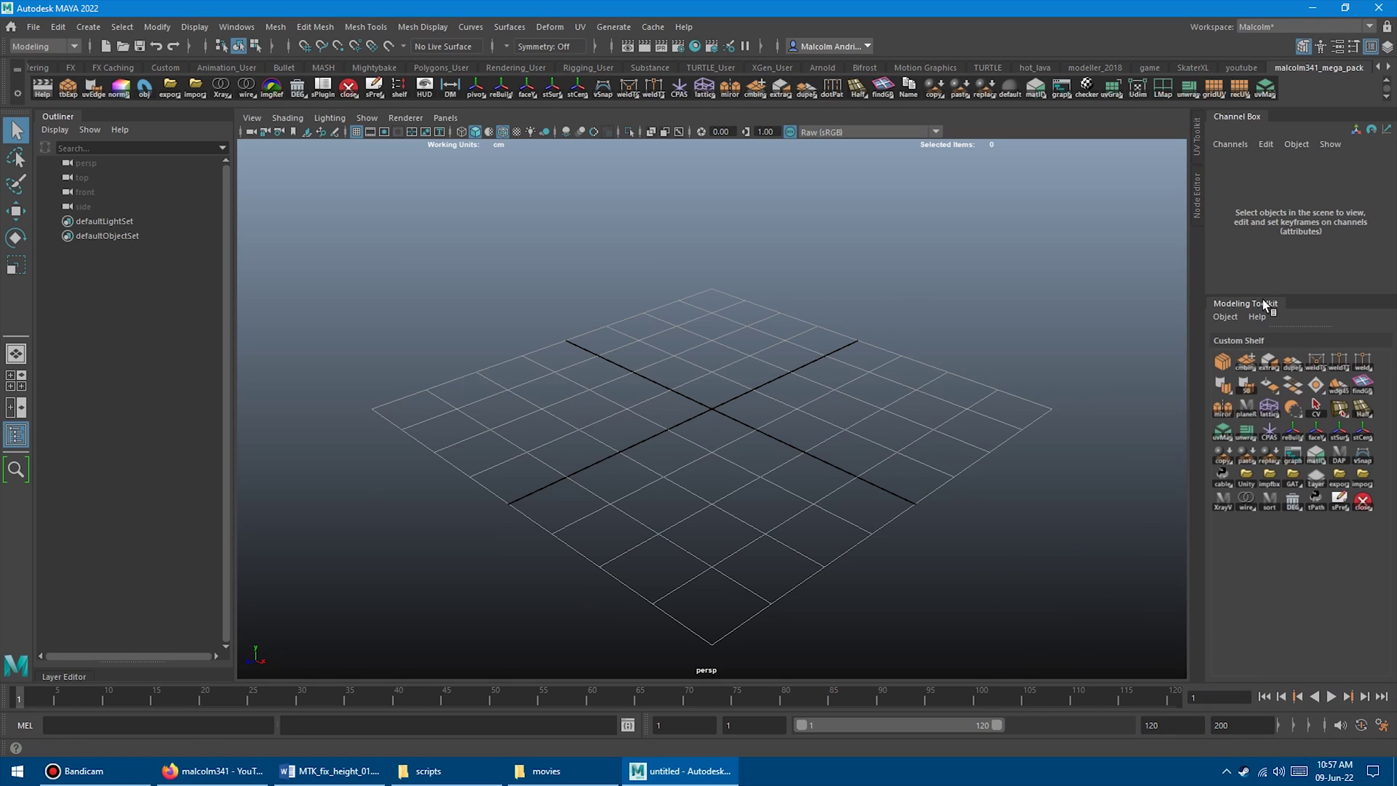
left_click_drag(1266, 429, 1265, 454)
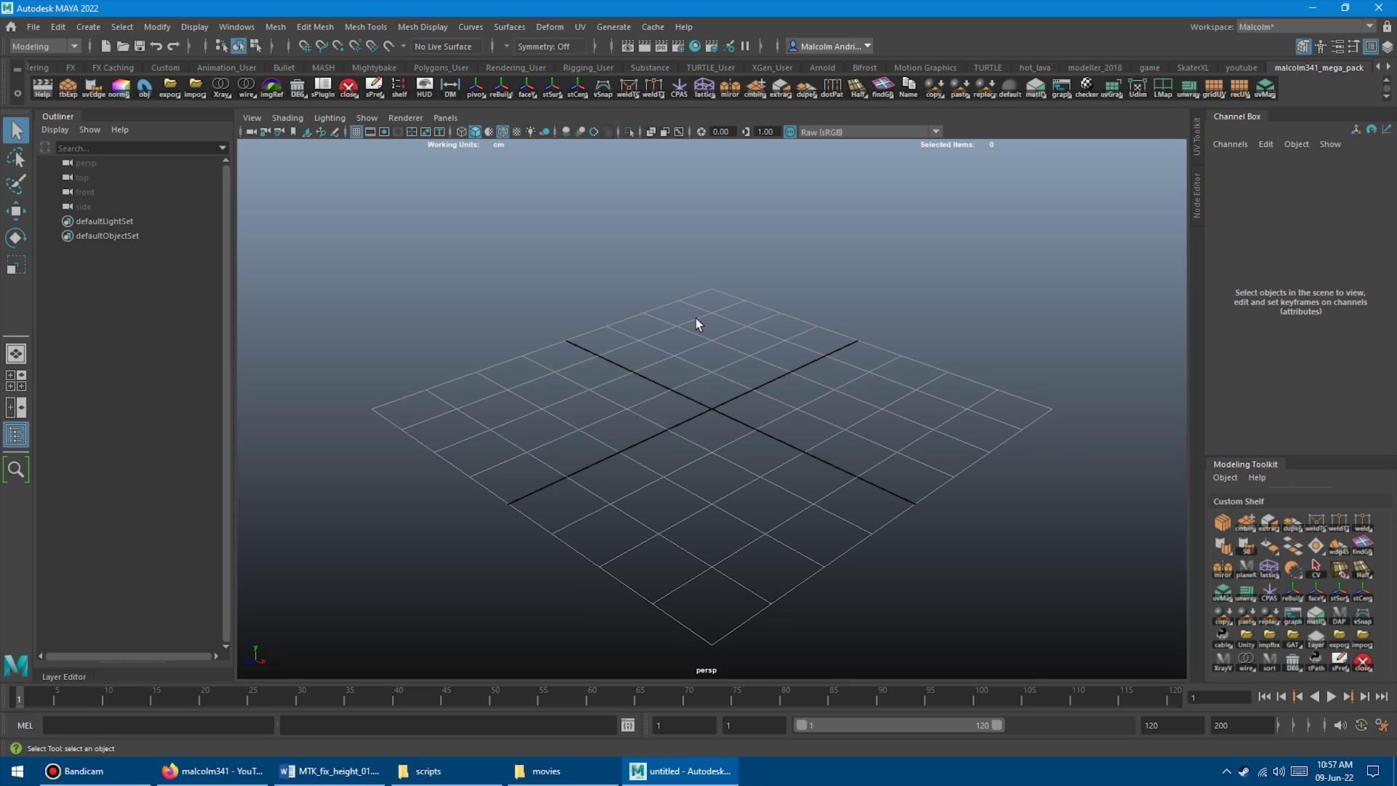
right_click_drag(696, 319, 728, 320, "shift")
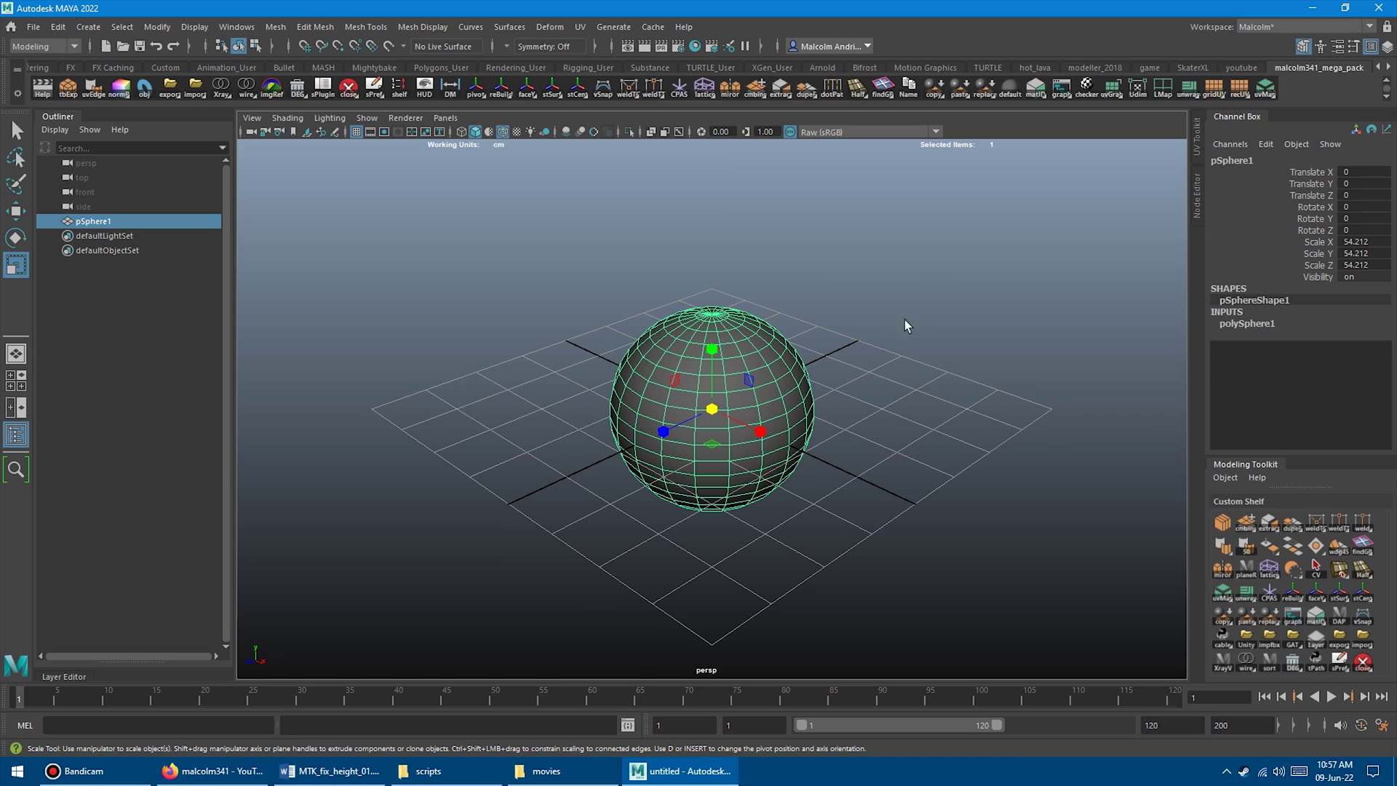
- Quit Maya without saving the sphere scene, then collapse the toolkit options so the shelf fills the panel
key("w")
key("e")
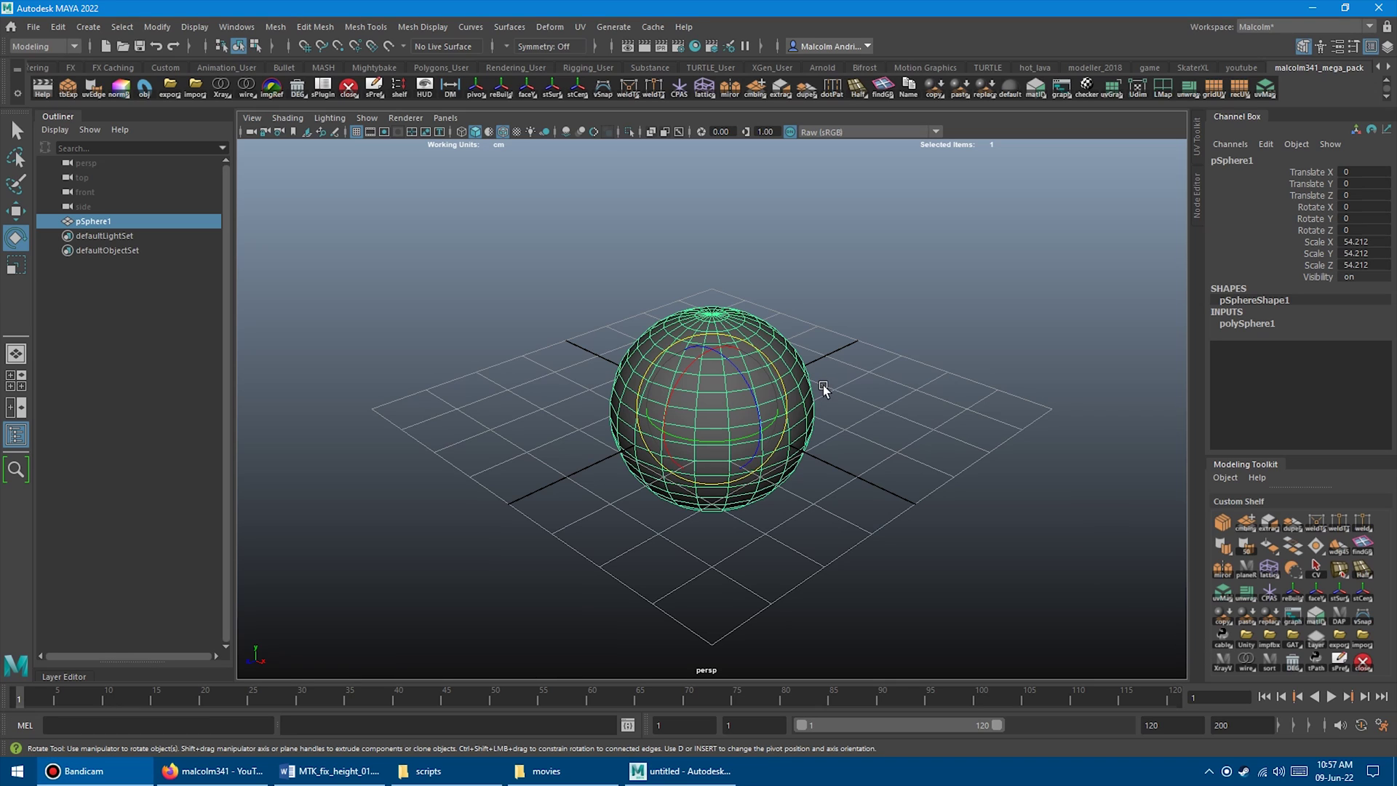
left_click(1361, 664)
left_click(700, 390)
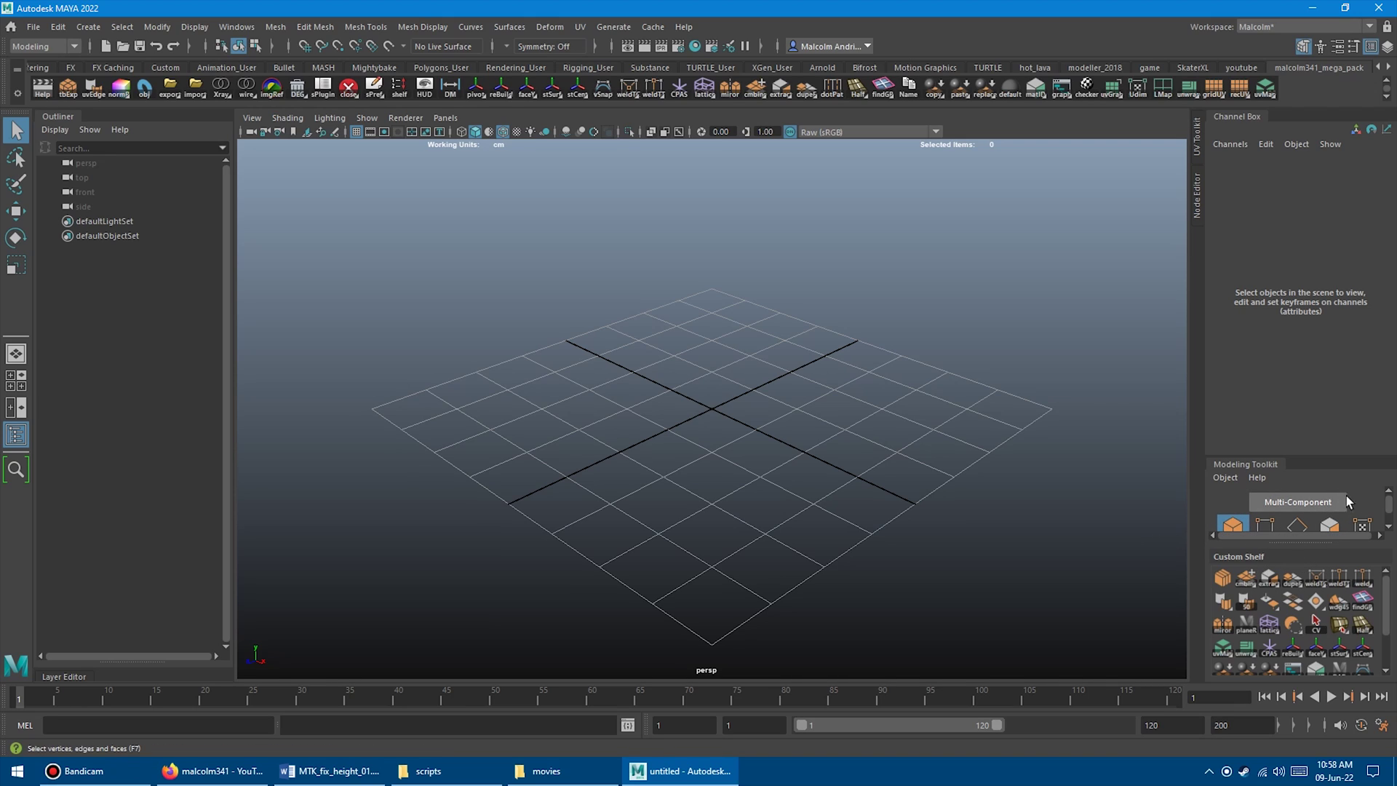
left_click_drag(1292, 542, 1287, 501)
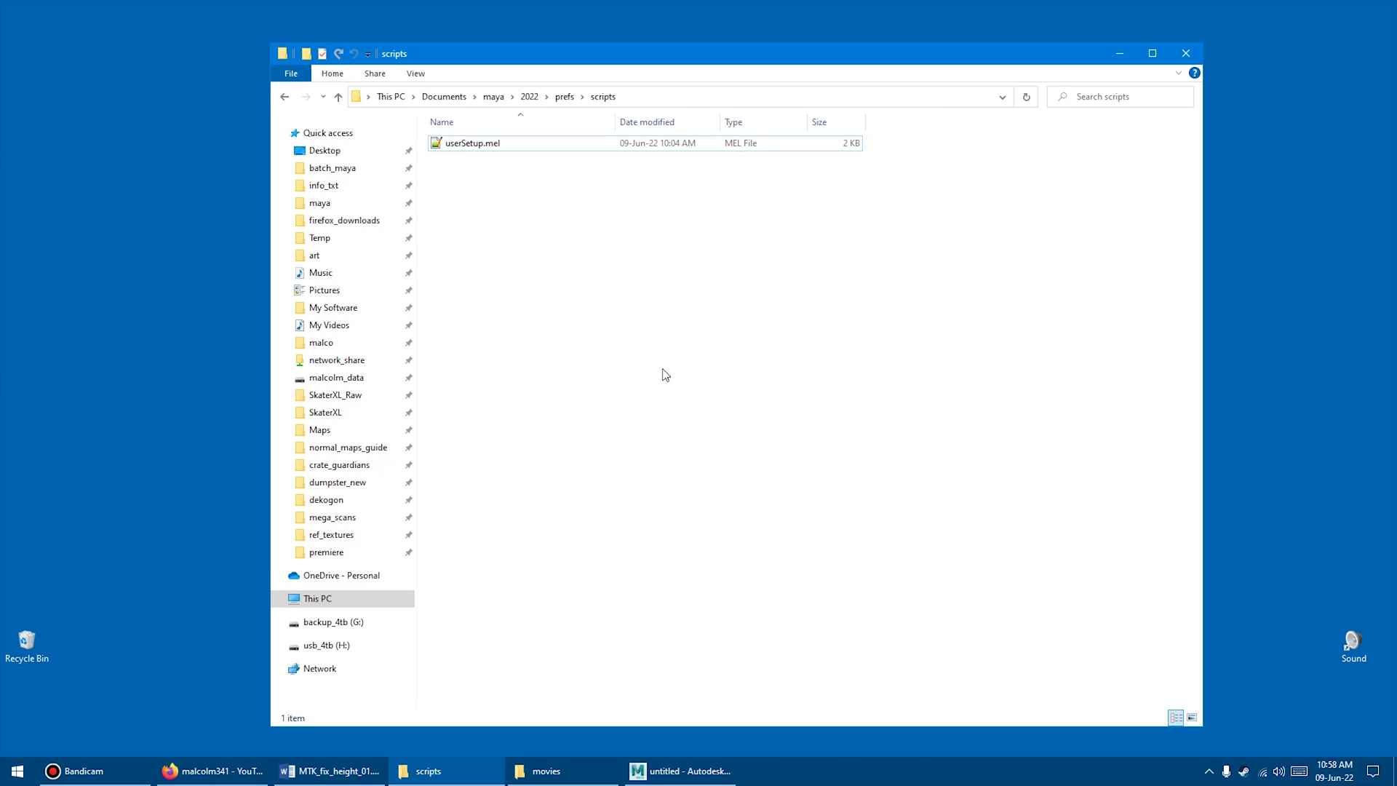
- Show the prefs\scripts folder path, then open userSetup.mel in Notepad++
left_click(658, 98)
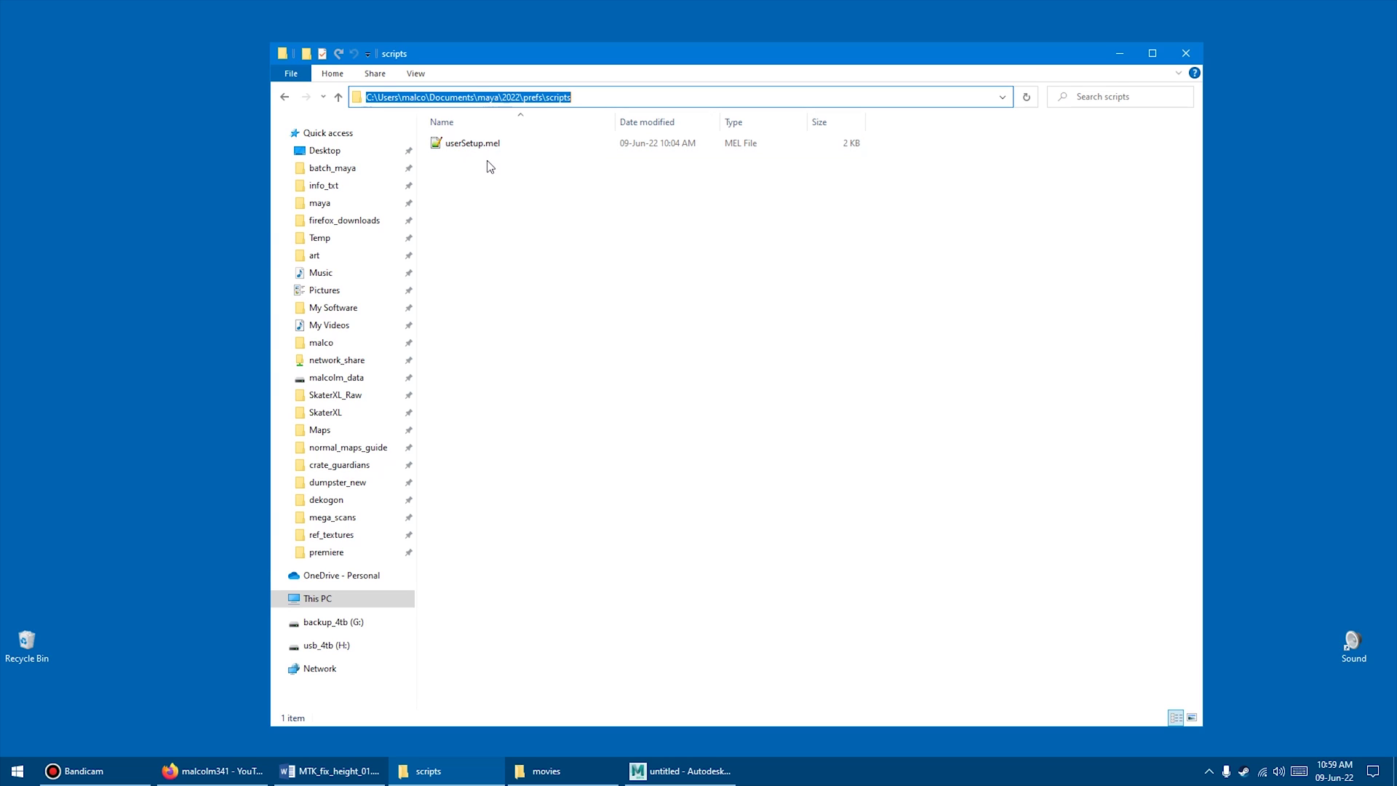
left_click(502, 211)
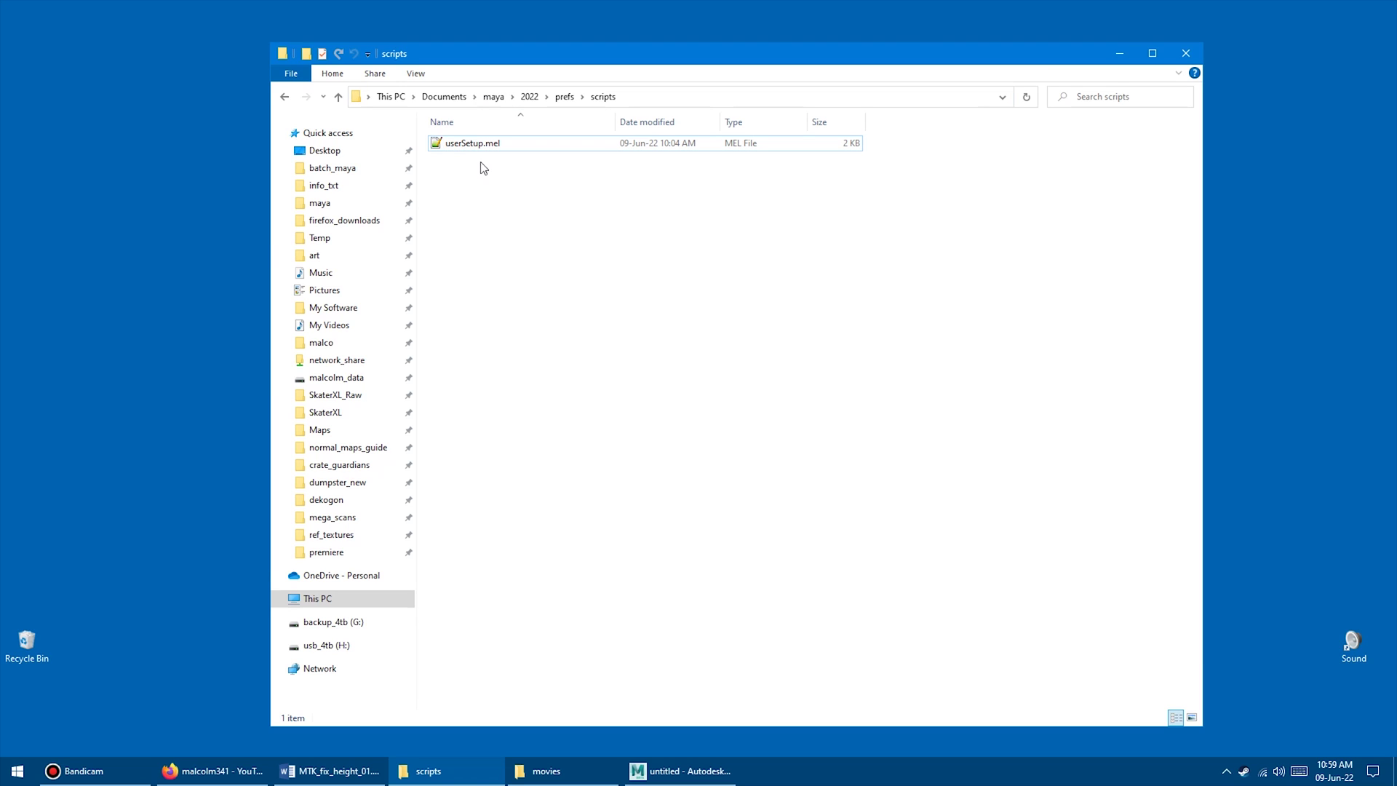
left_click(466, 145)
double_click(468, 144)
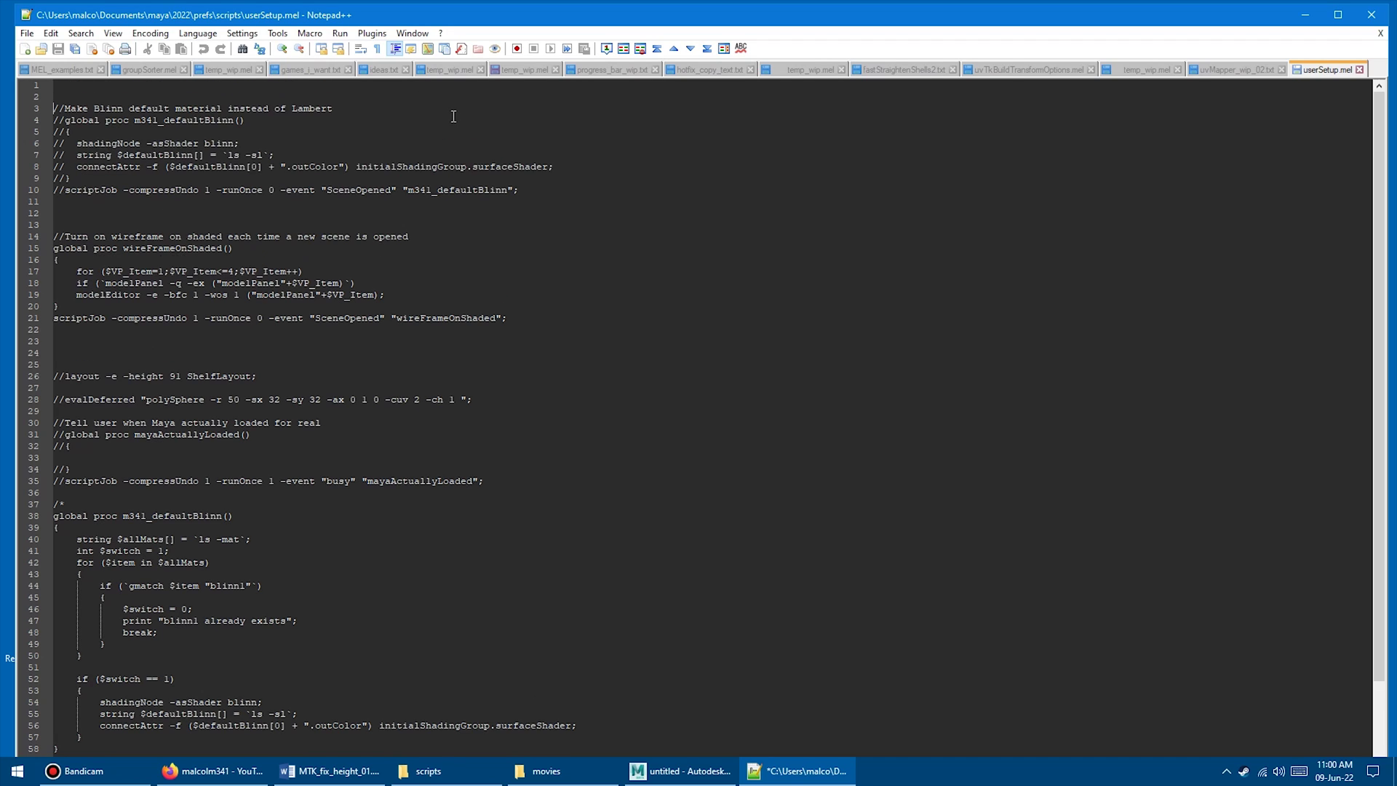
- Insert two blank lines at the top of userSetup.mel, then return to Maya's Script Editor
key("Return")
key("Return")
key("Return")
key("Return")
key("Return")
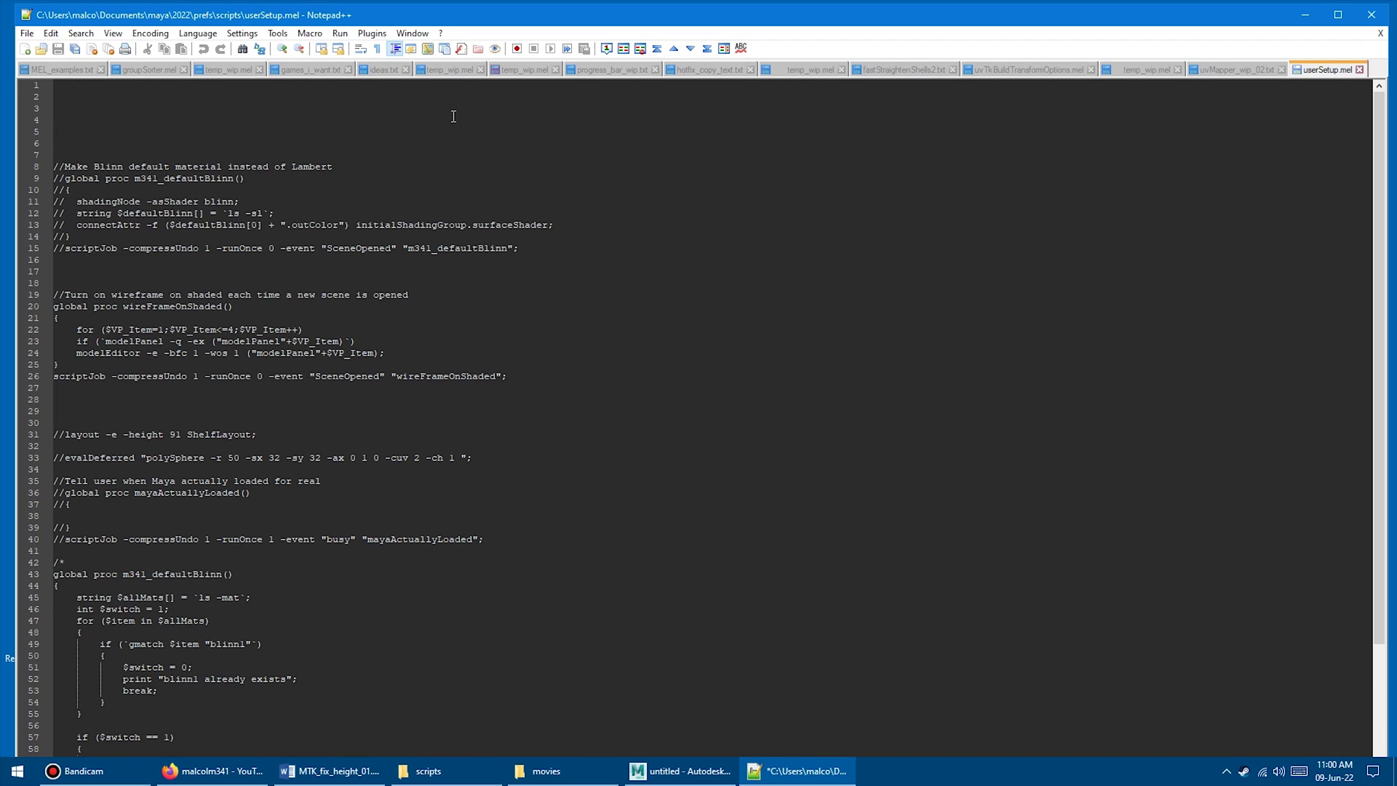
key("Return")
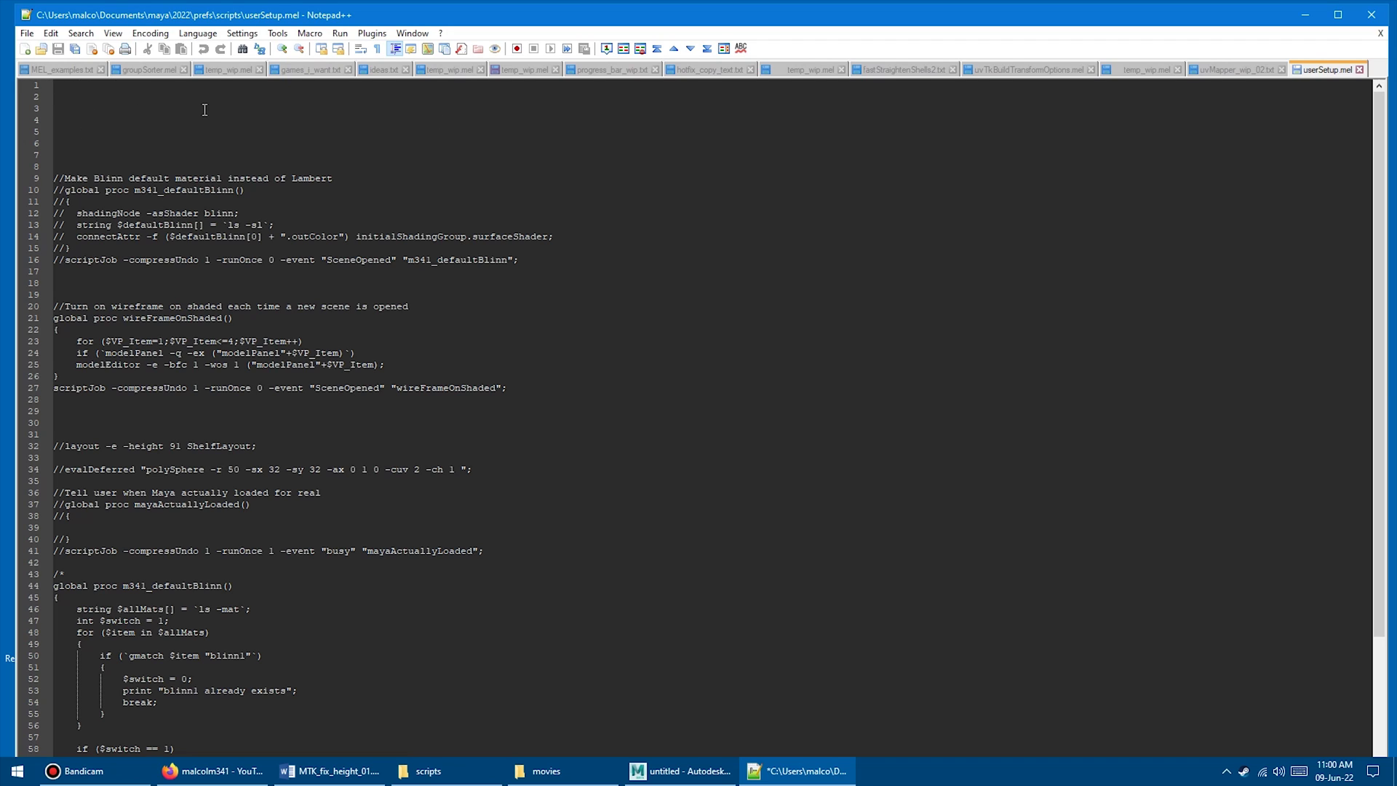
key("alt+Tab")
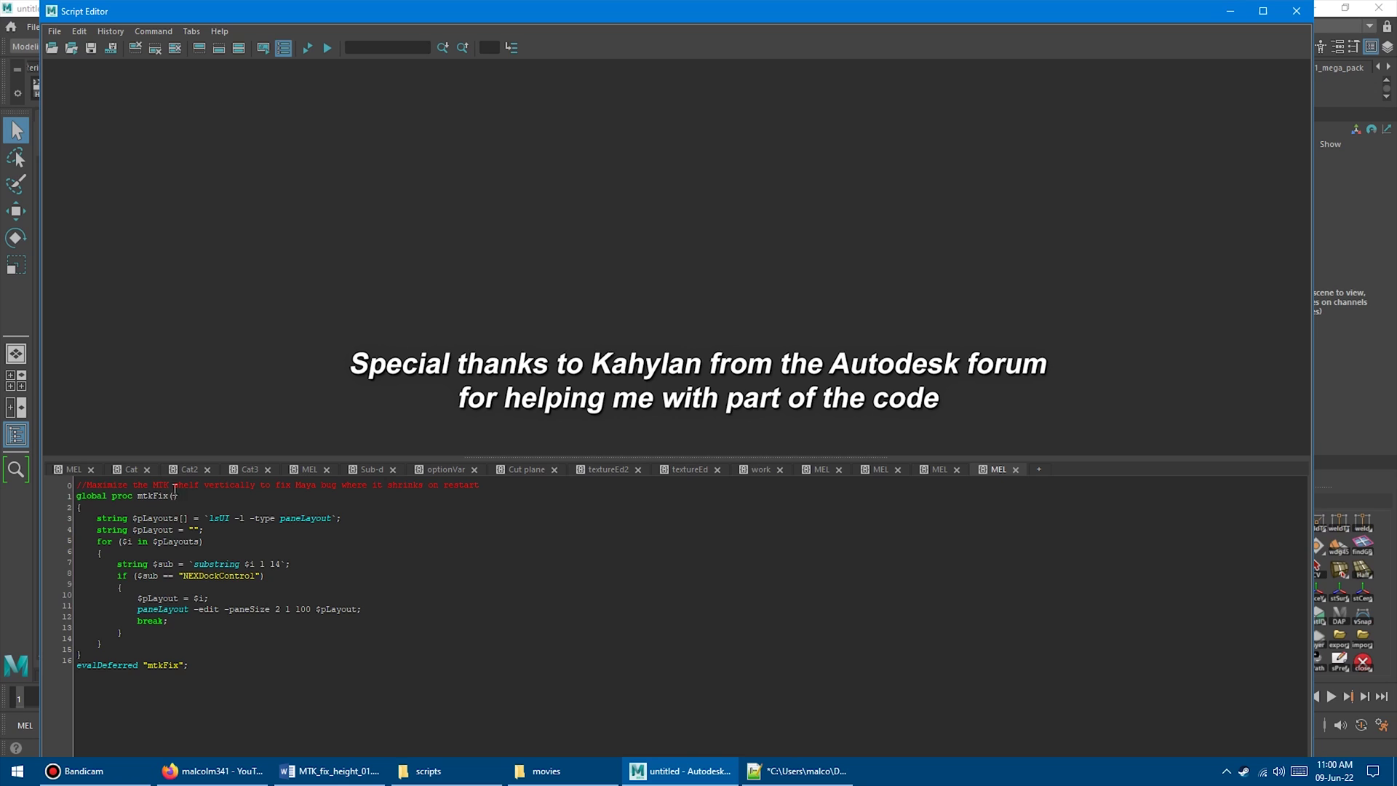
- Paste the mtkFix procedure from the Script Editor at the top of userSetup.mel
left_click_drag(78, 484, 394, 616)
key("ctrl+c")
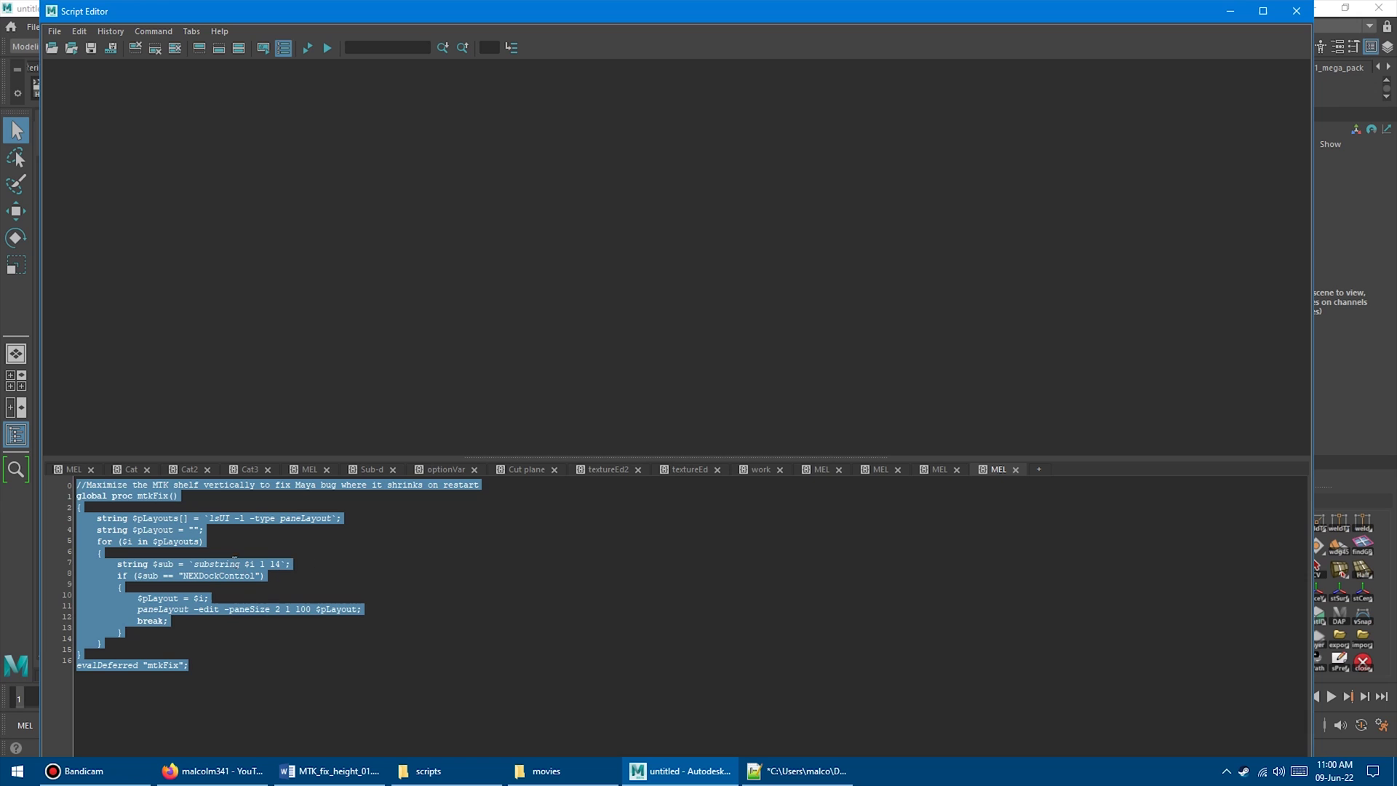
left_click(798, 770)
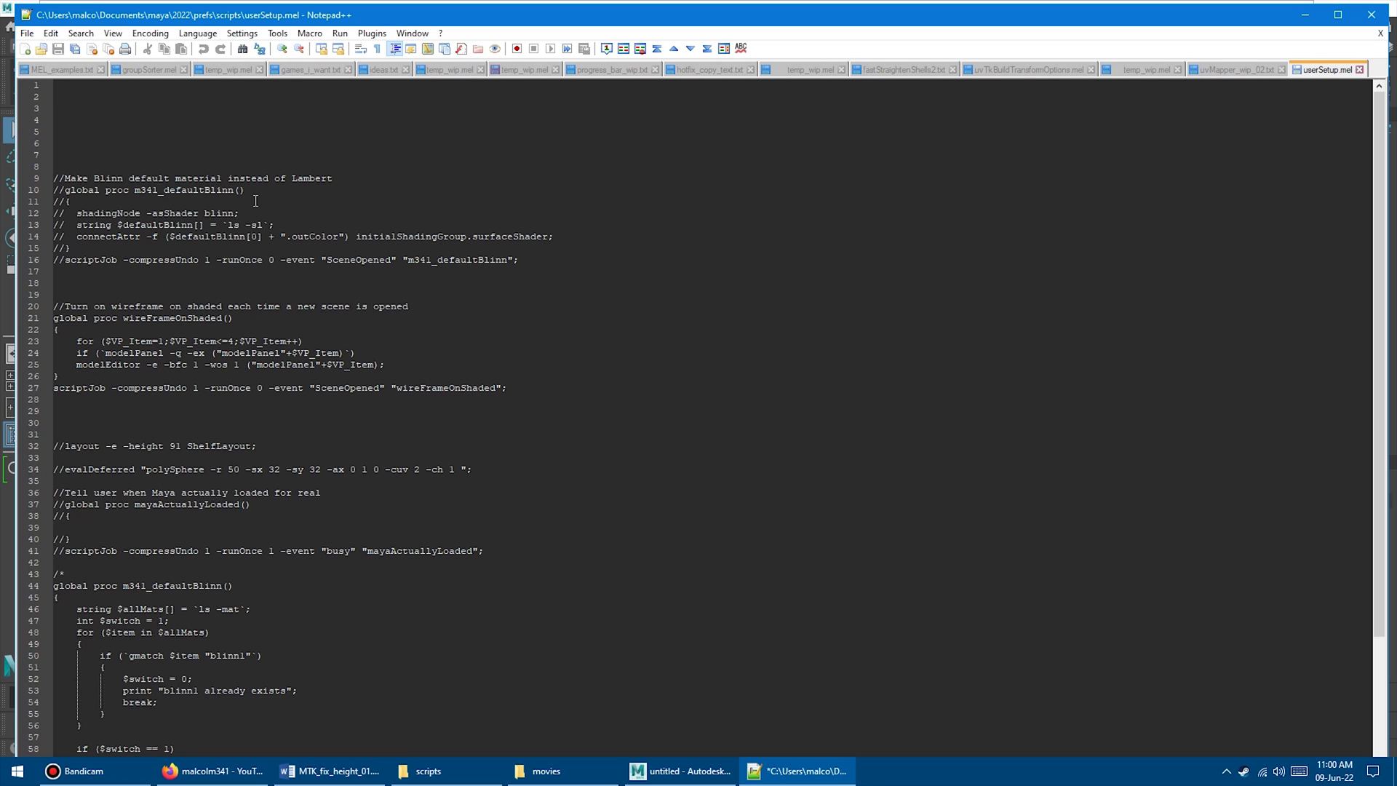
key("ctrl+v")
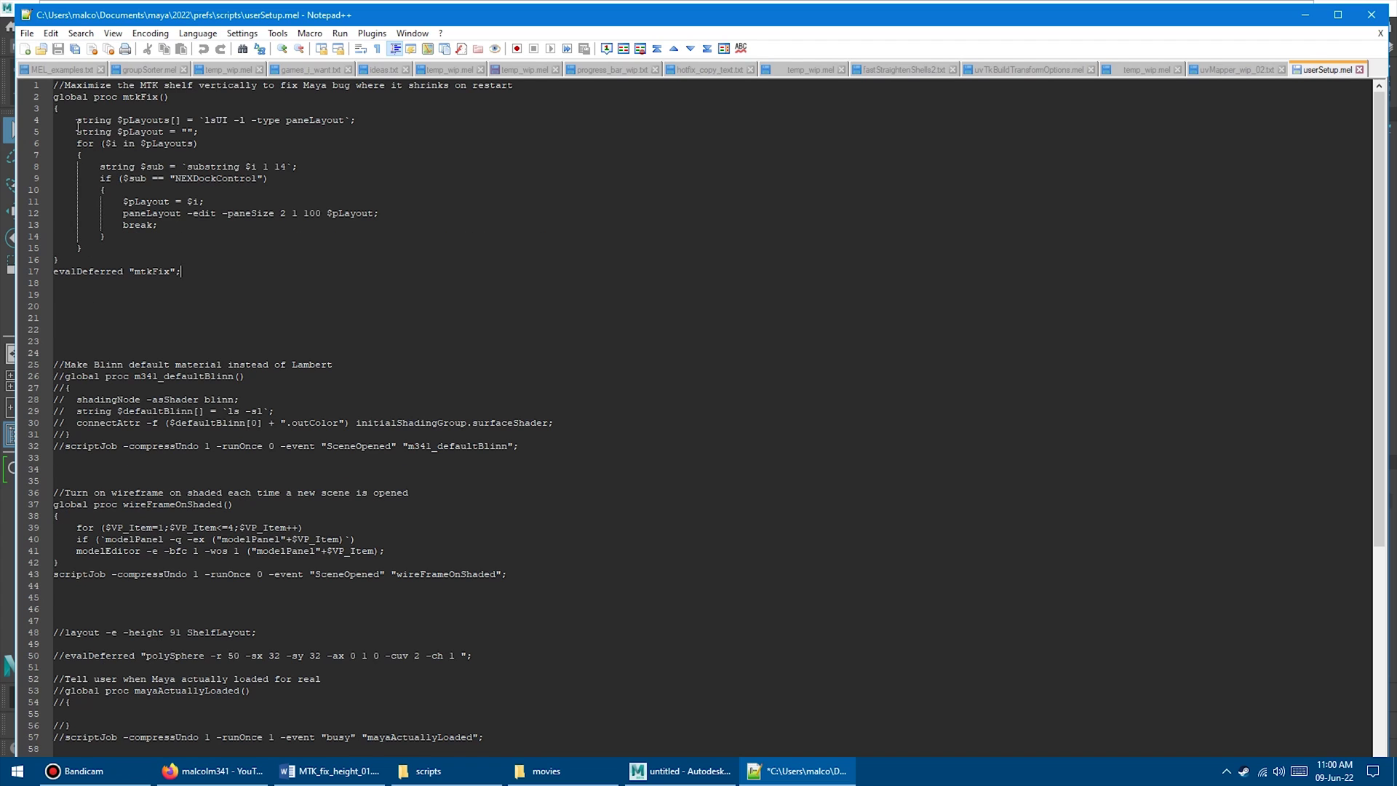
- Save userSetup.mel through the File menu and return to Maya's main window
key("alt+f")
key("Down")
key("Down")
key("Down")
key("Down")
key("Down")
key("Down")
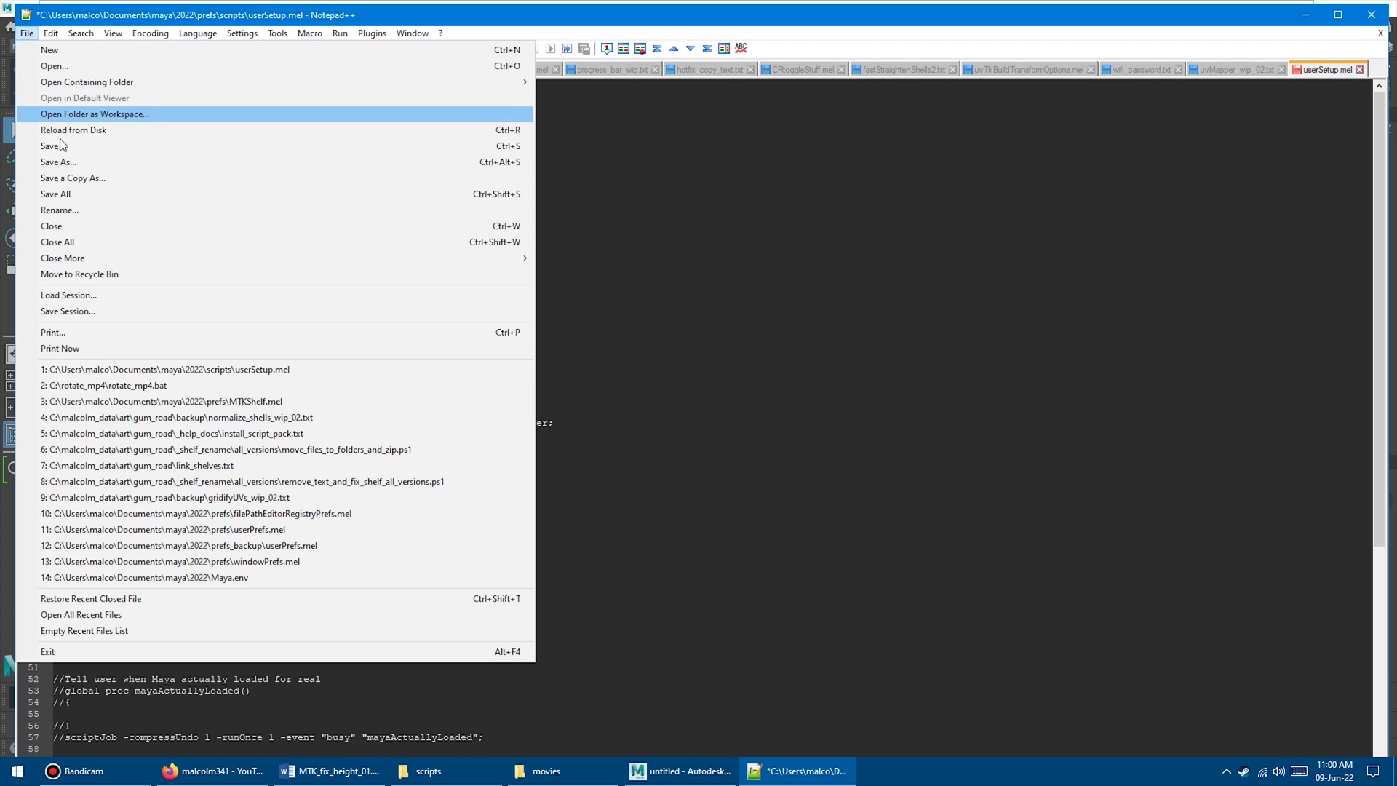
key("Return")
key("alt+Tab")
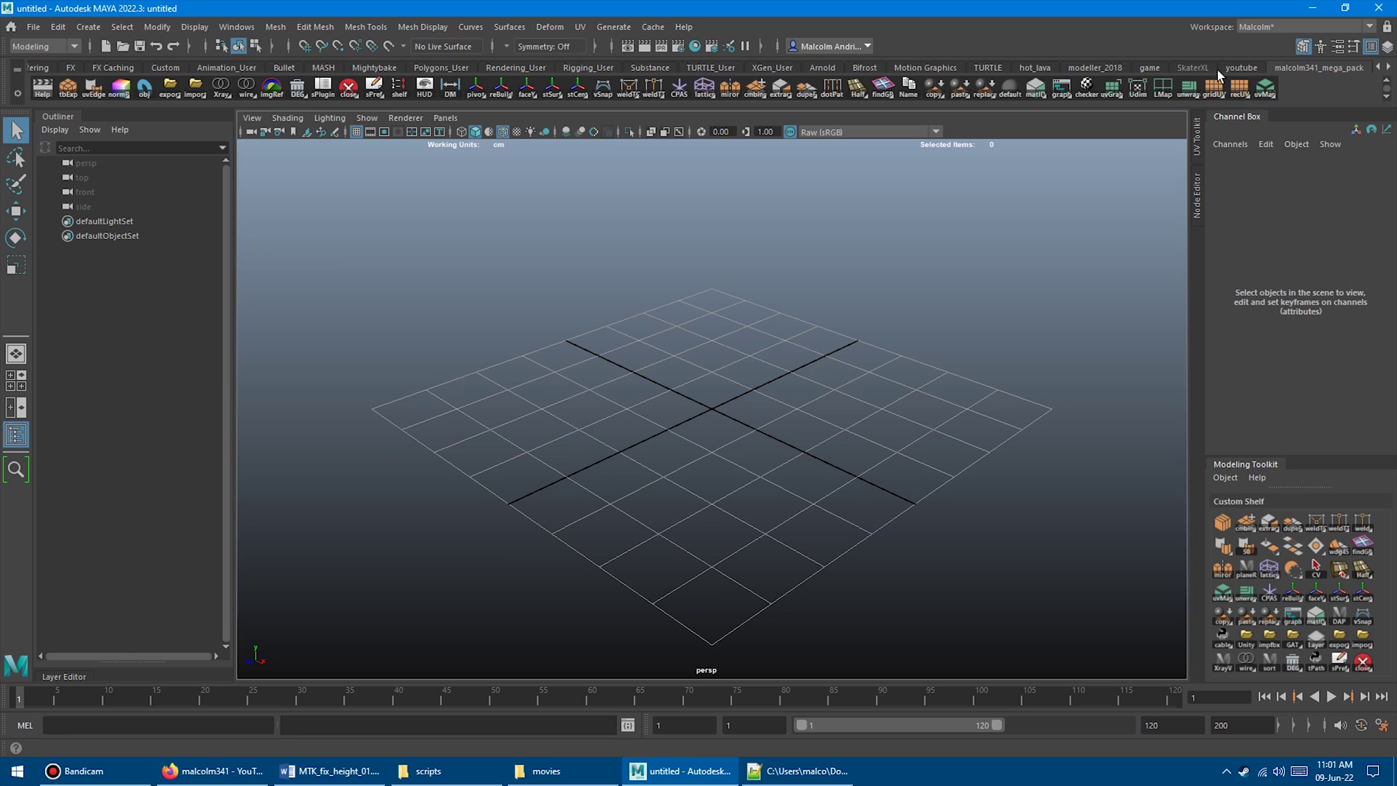
- Quit Maya and relaunch Maya 2022 from Start to test the mtkFix startup fix
left_click(1356, 653)
key("super")
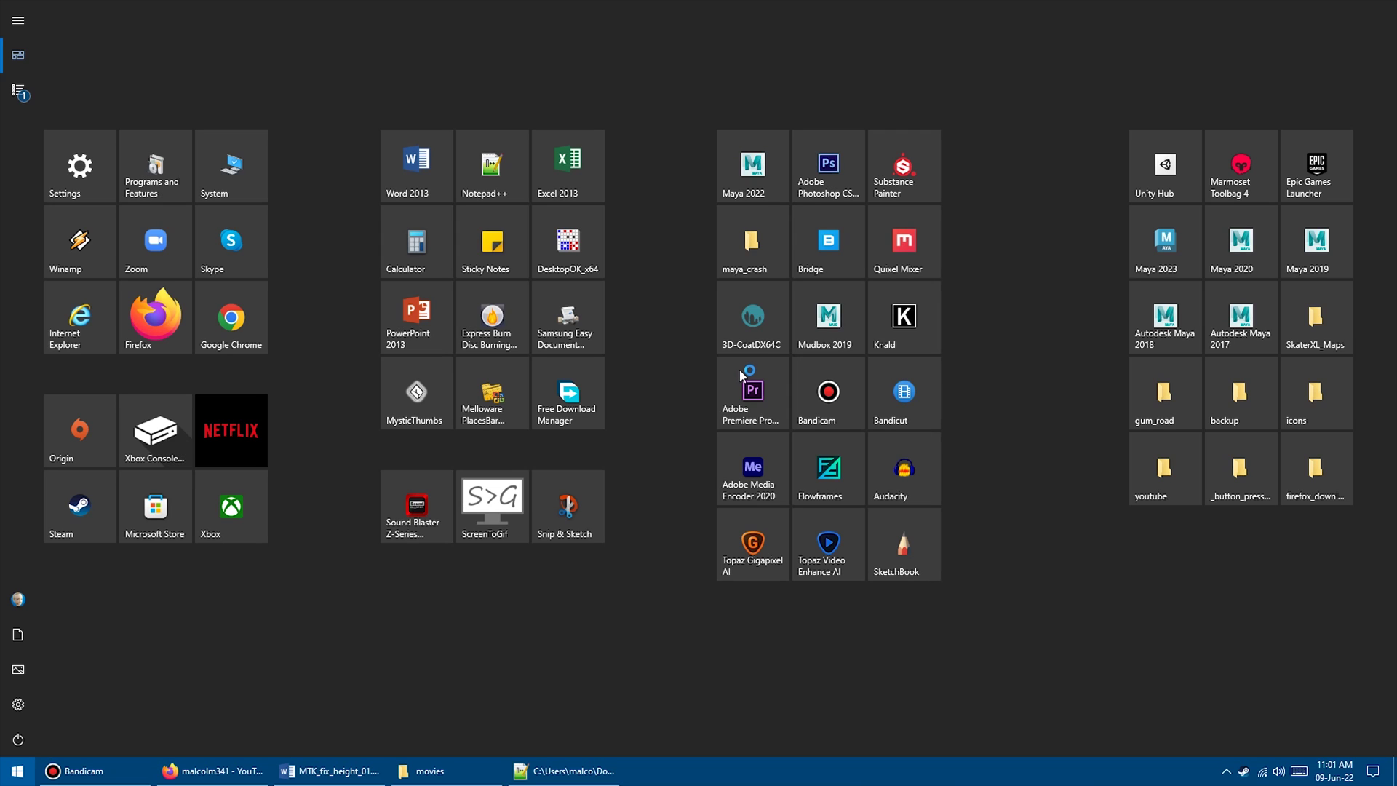
left_click(754, 188)
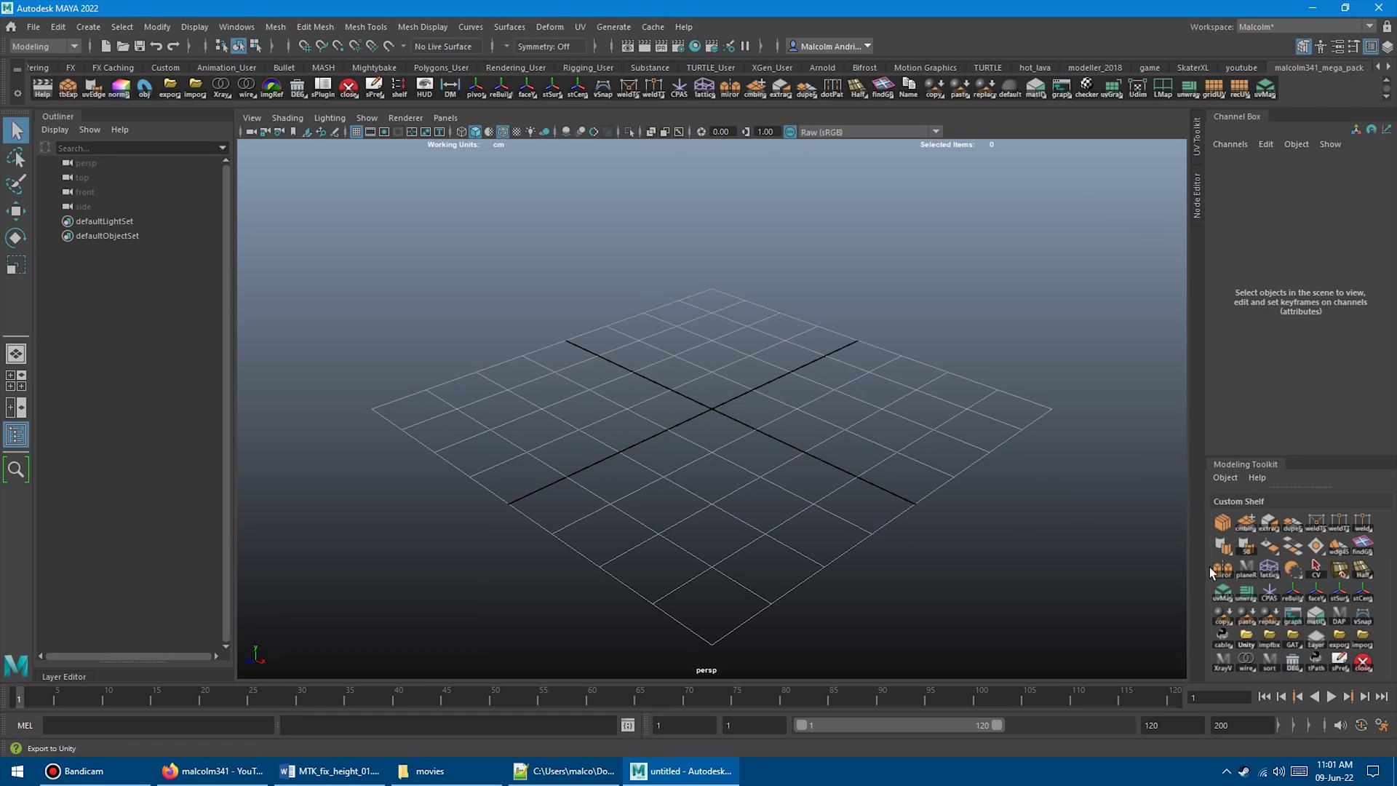